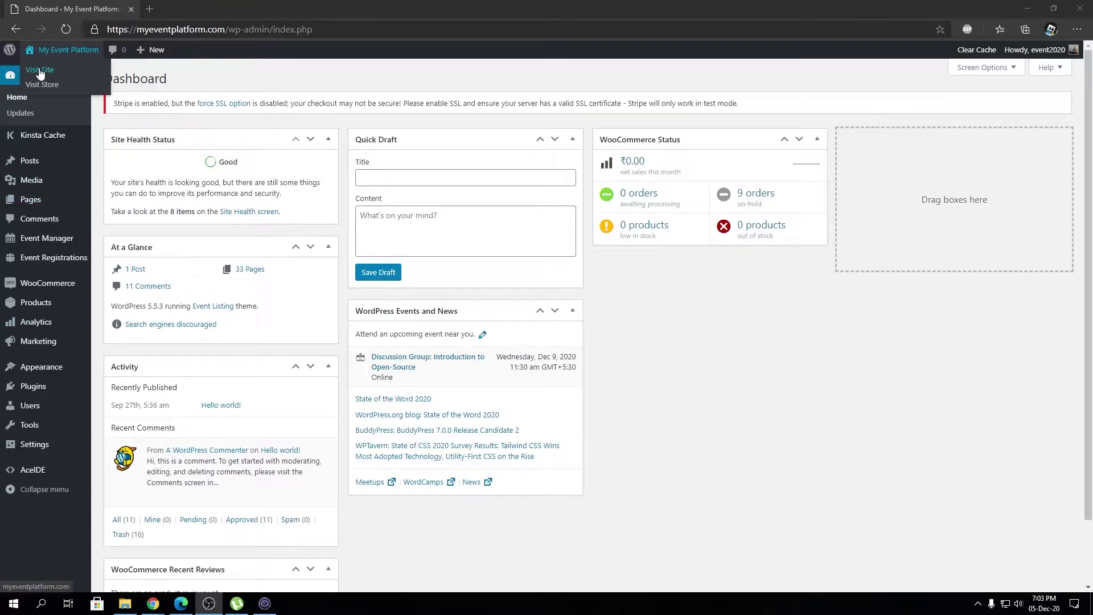
# Open the My Event Platform live site in a new tab and look over its sidebar widgets.
pyautogui.rightClick(40, 69)
pyautogui.click(62, 81)
pyautogui.click(186, 13)
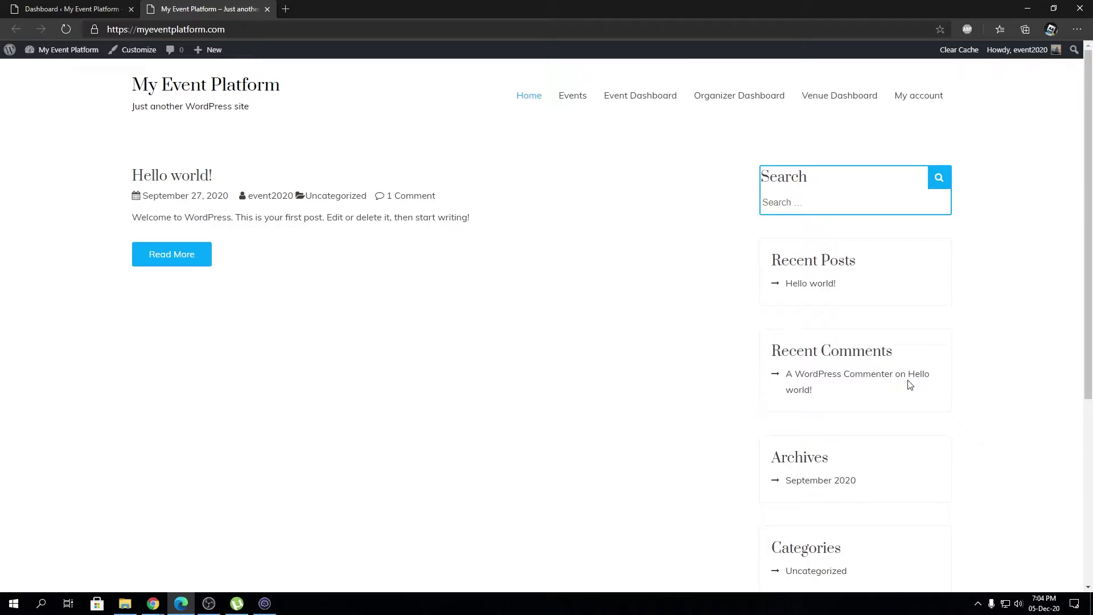
pyautogui.scroll(-5, 909, 385)
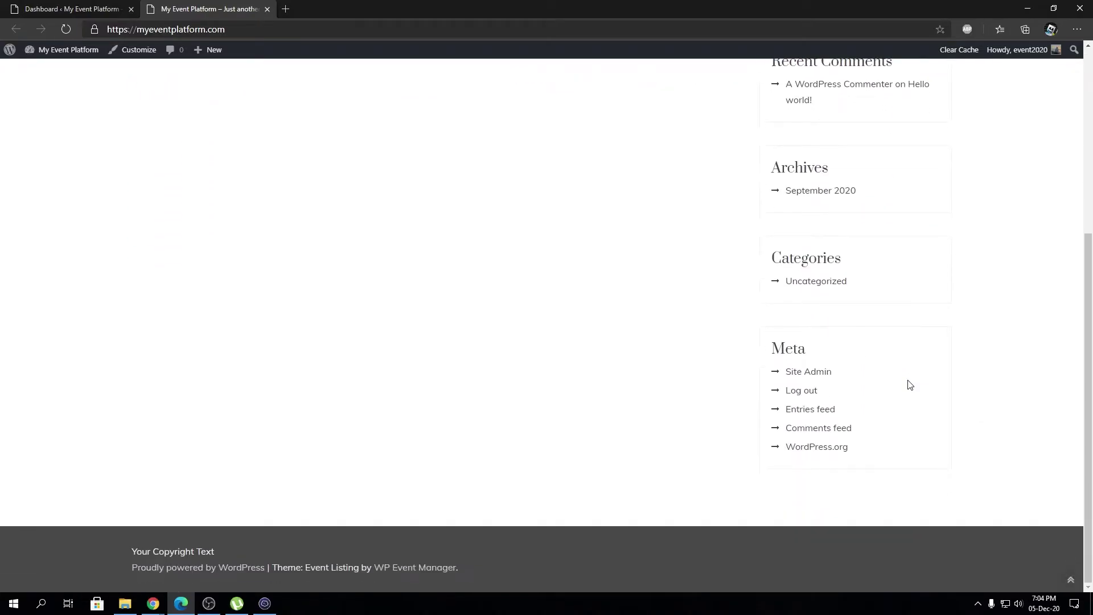
pyautogui.scroll(10, 902, 372)
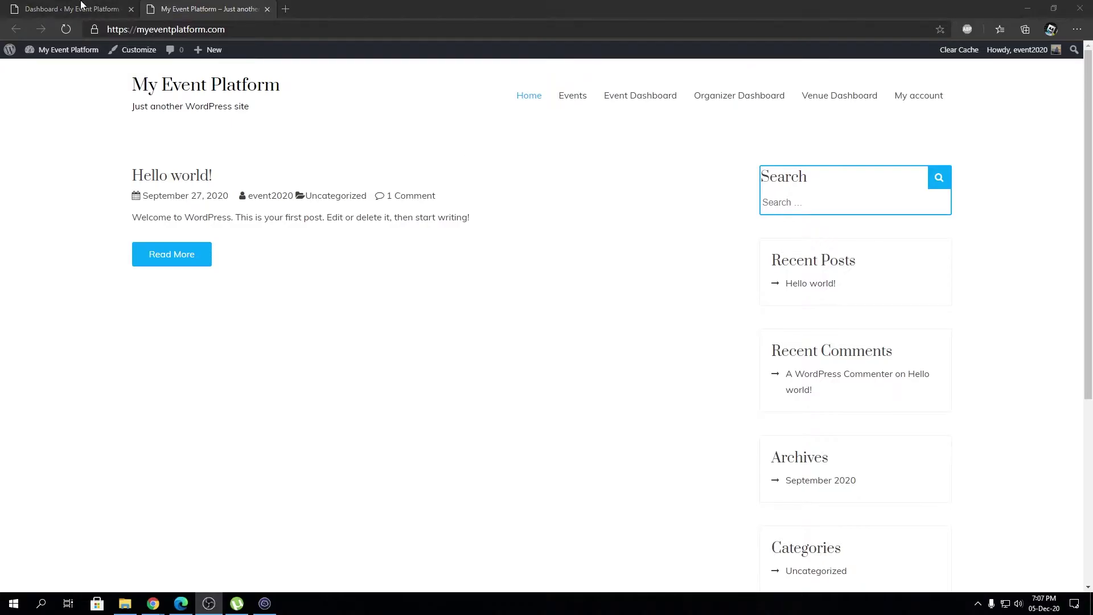
# From Appearance > Widgets, add Upcoming Events to the Sidebar beneath the Meta widget.
pyautogui.click(64, 9)
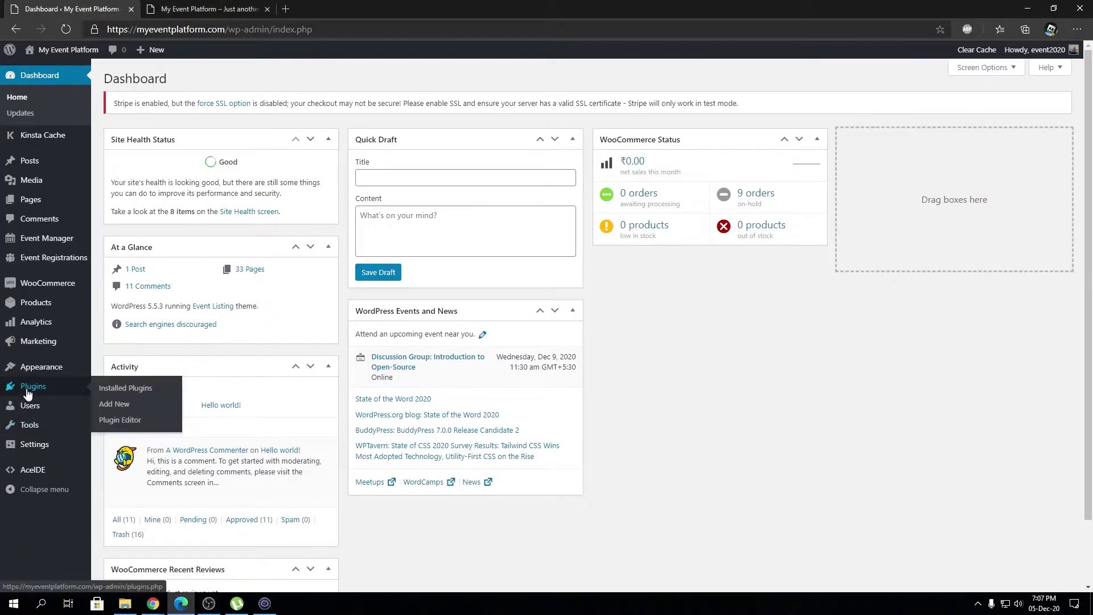
pyautogui.moveTo(34, 370)
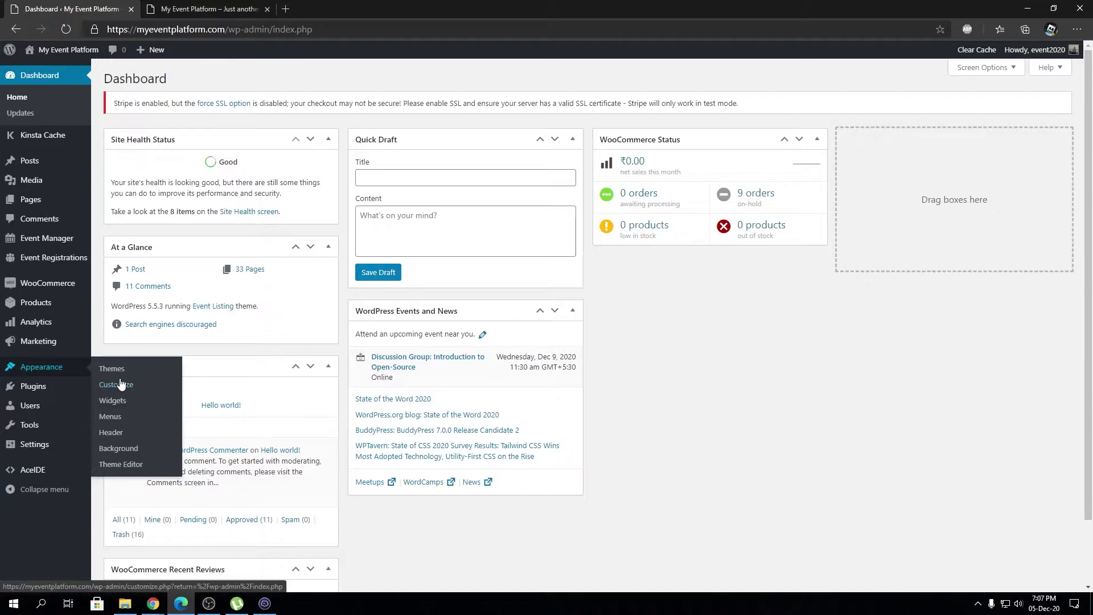
pyautogui.click(113, 401)
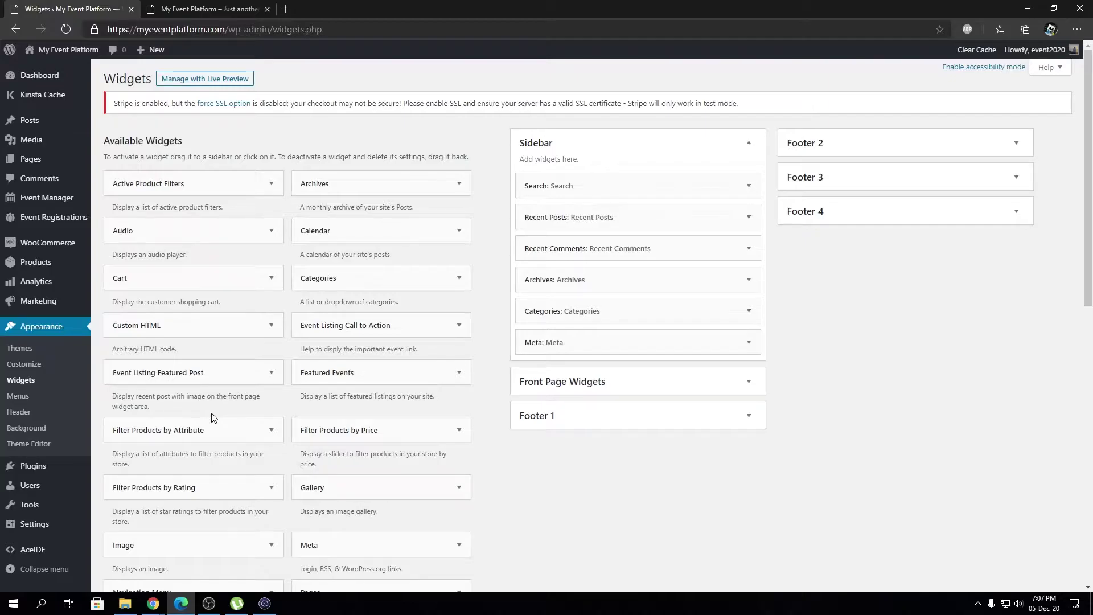
pyautogui.scroll(-7, 212, 417)
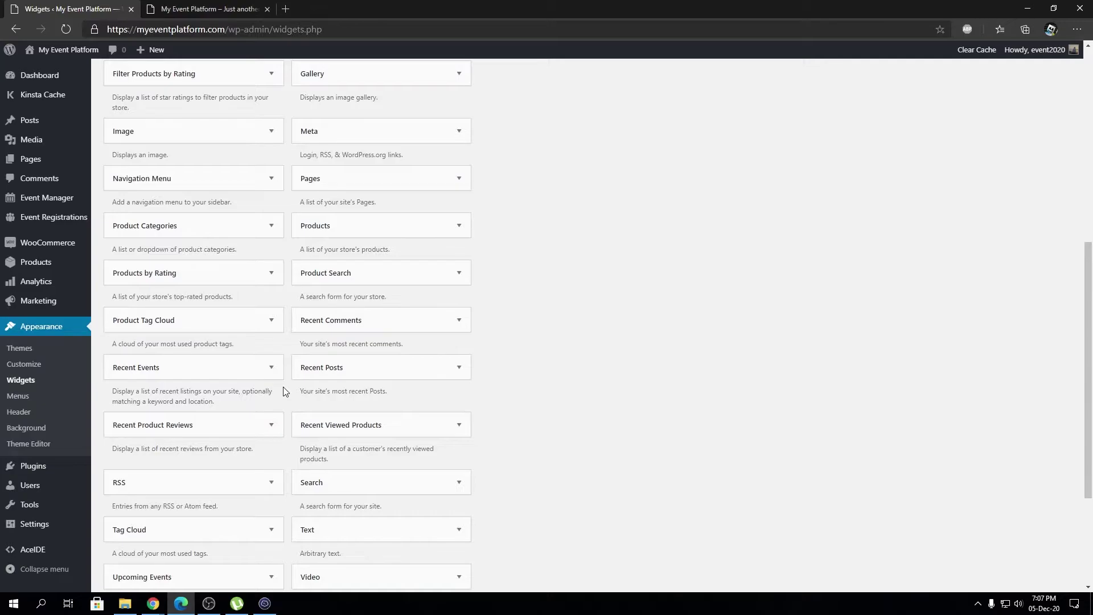
pyautogui.scroll(-2, 285, 391)
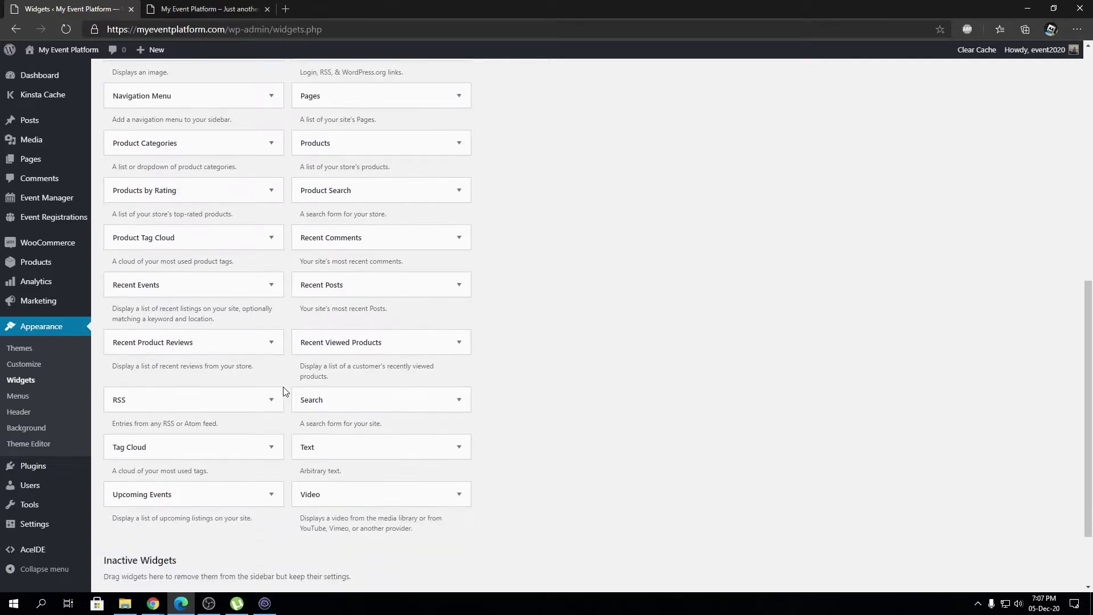
pyautogui.click(177, 505)
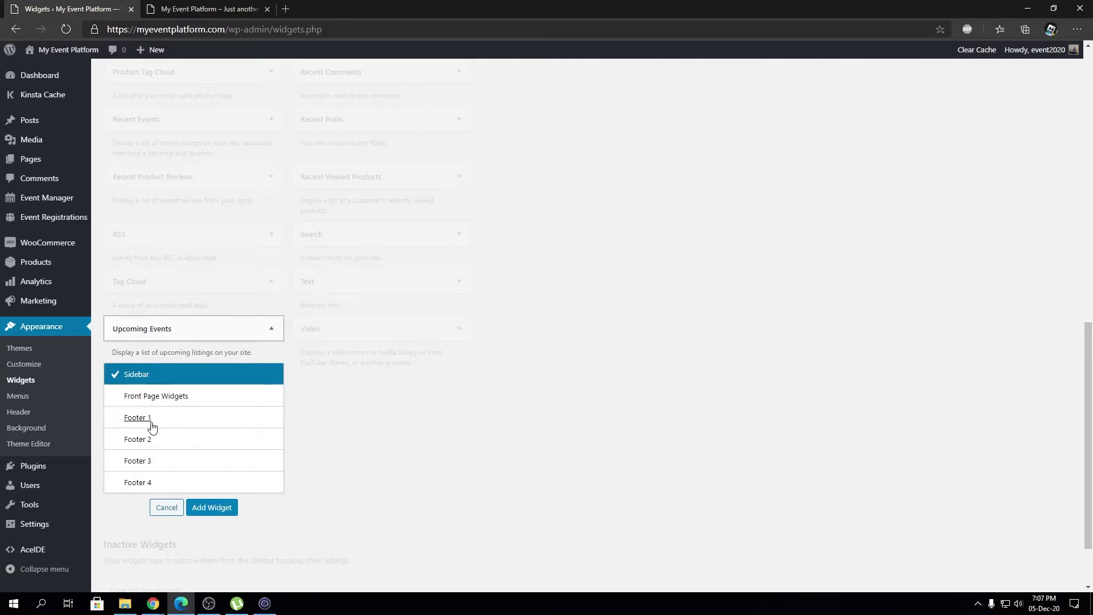
pyautogui.click(211, 509)
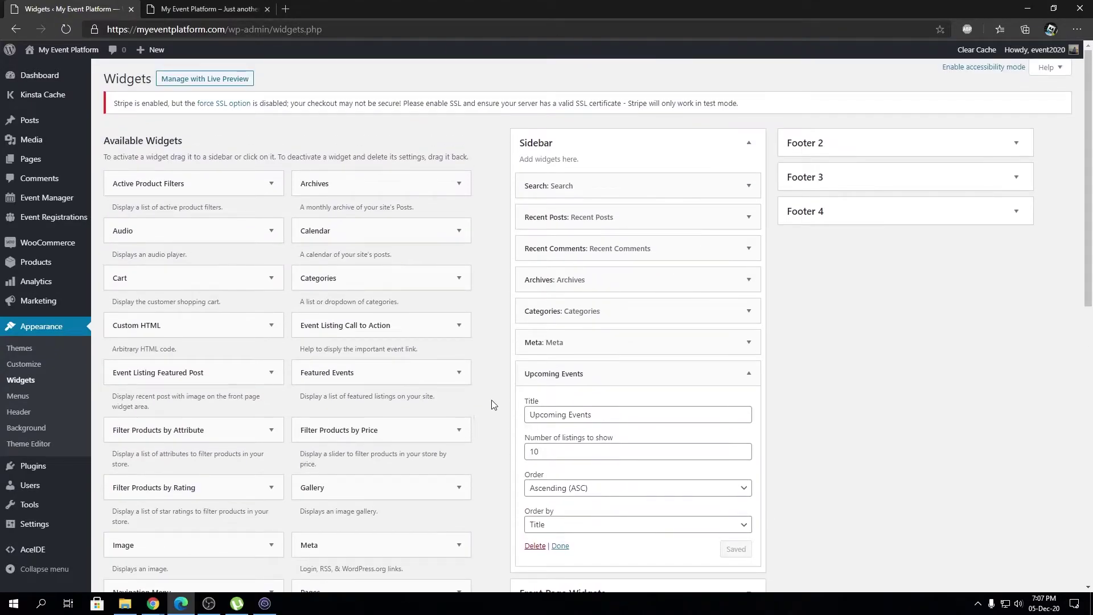
# Move Upcoming Events directly under Search, keeping ascending order sorted by Title.
pyautogui.click(702, 376)
pyautogui.moveTo(593, 375); pyautogui.dragTo(599, 212)
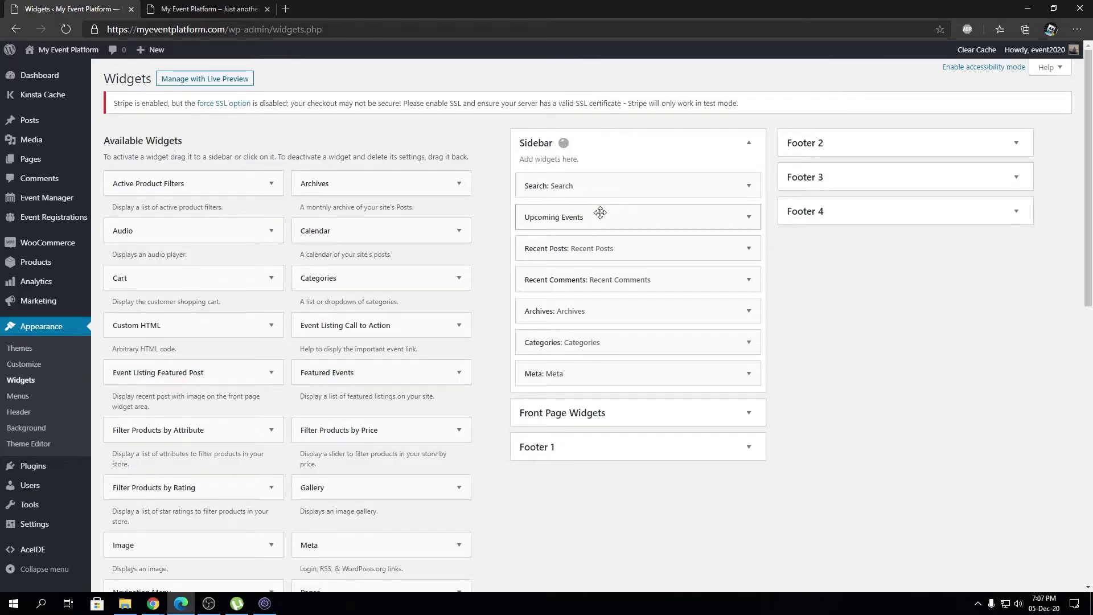
pyautogui.click(746, 219)
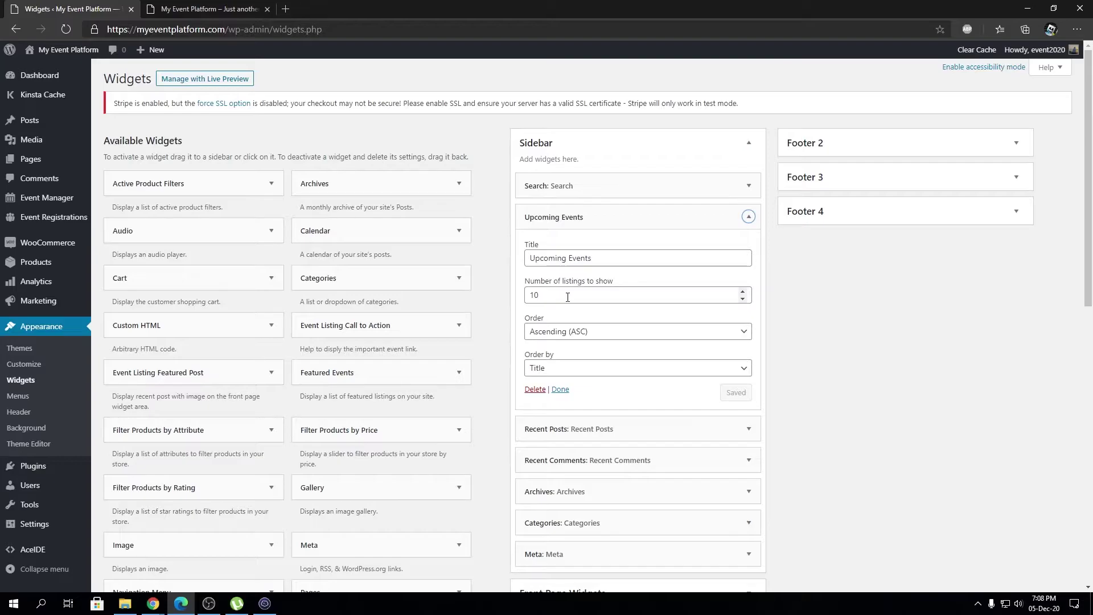
pyautogui.click(568, 337)
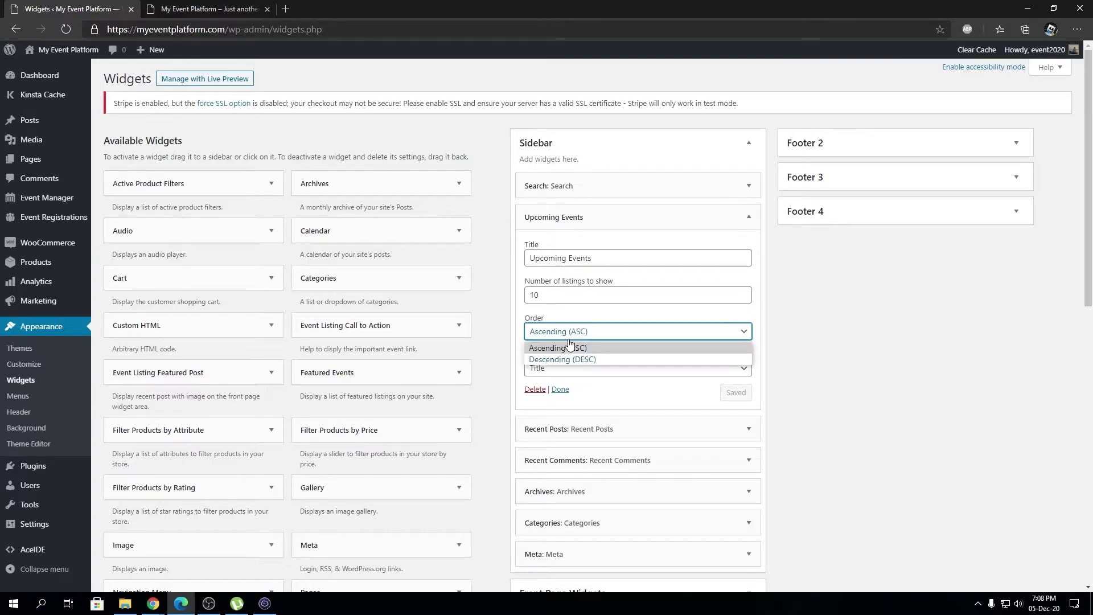
pyautogui.click(626, 298)
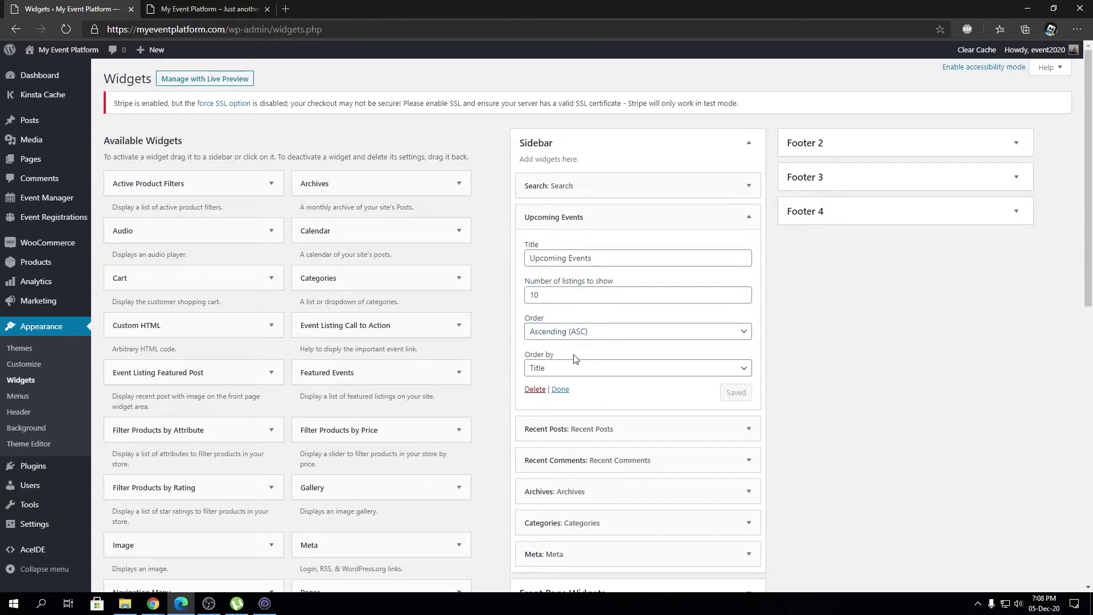
pyautogui.click(574, 367)
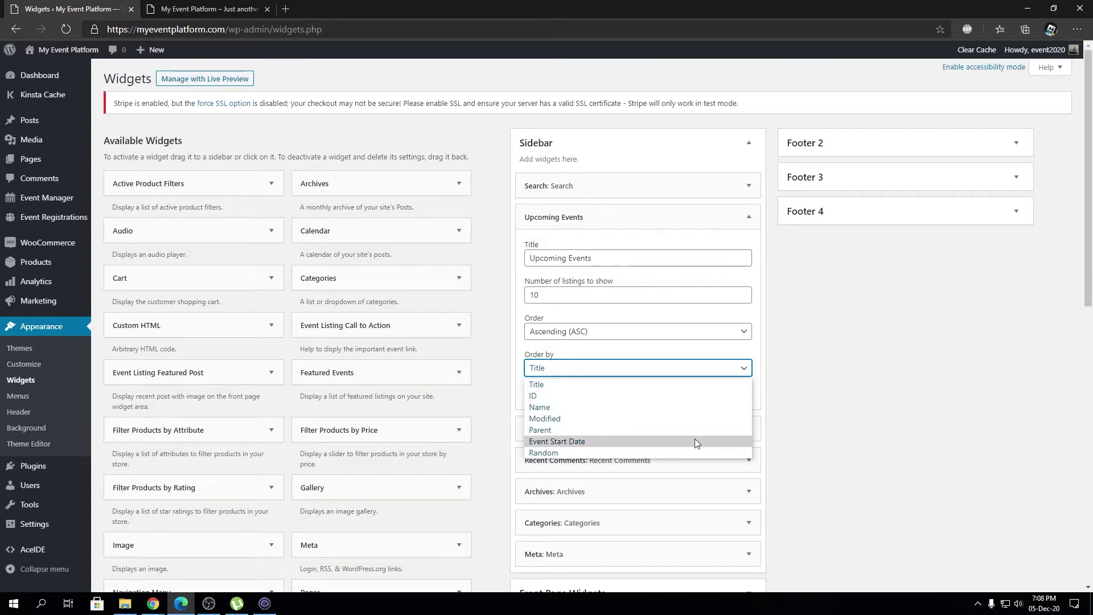
pyautogui.click(797, 437)
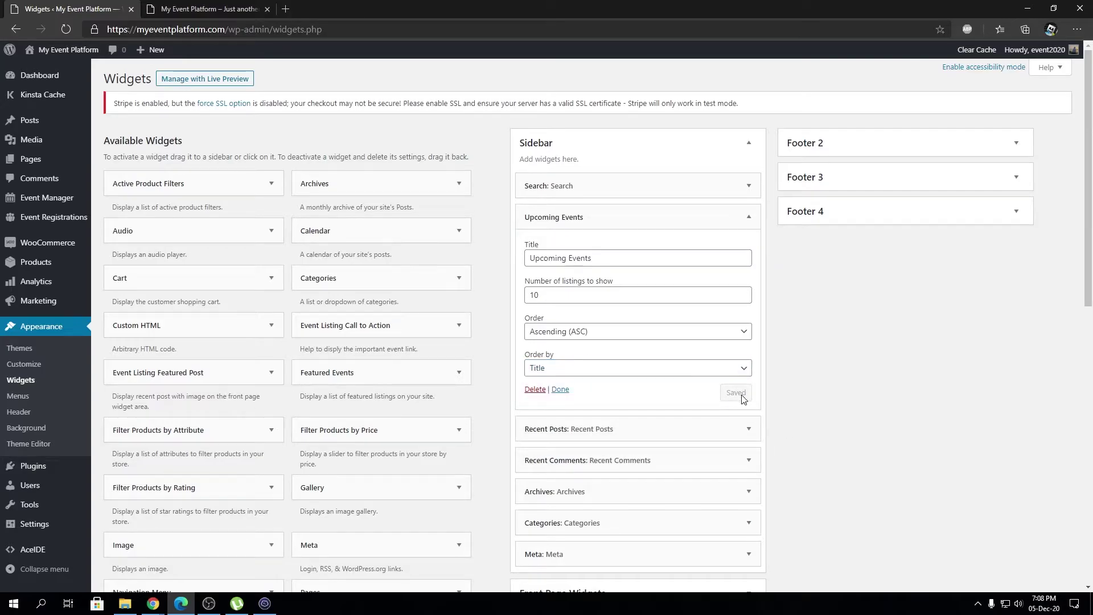
pyautogui.click(199, 7)
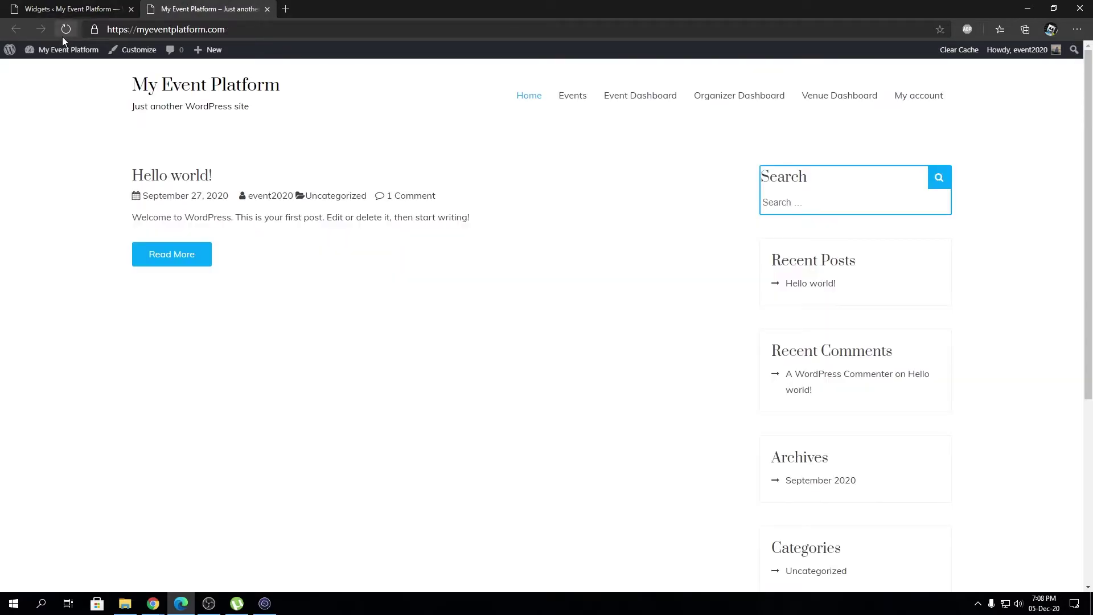
pyautogui.click(63, 36)
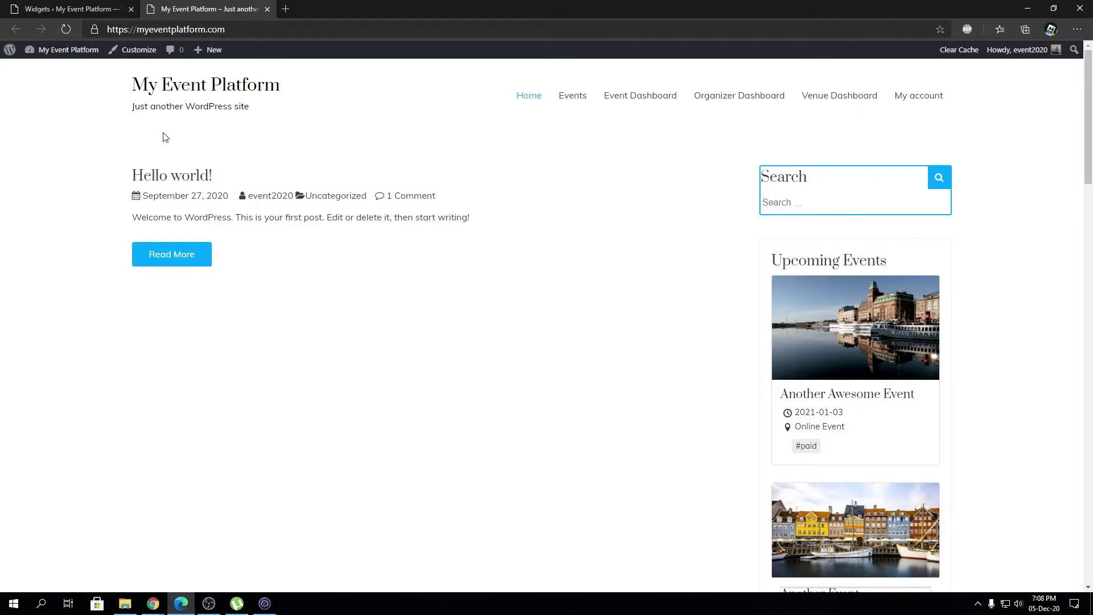
pyautogui.scroll(-2, 819, 340)
pyautogui.scroll(-6, 819, 339)
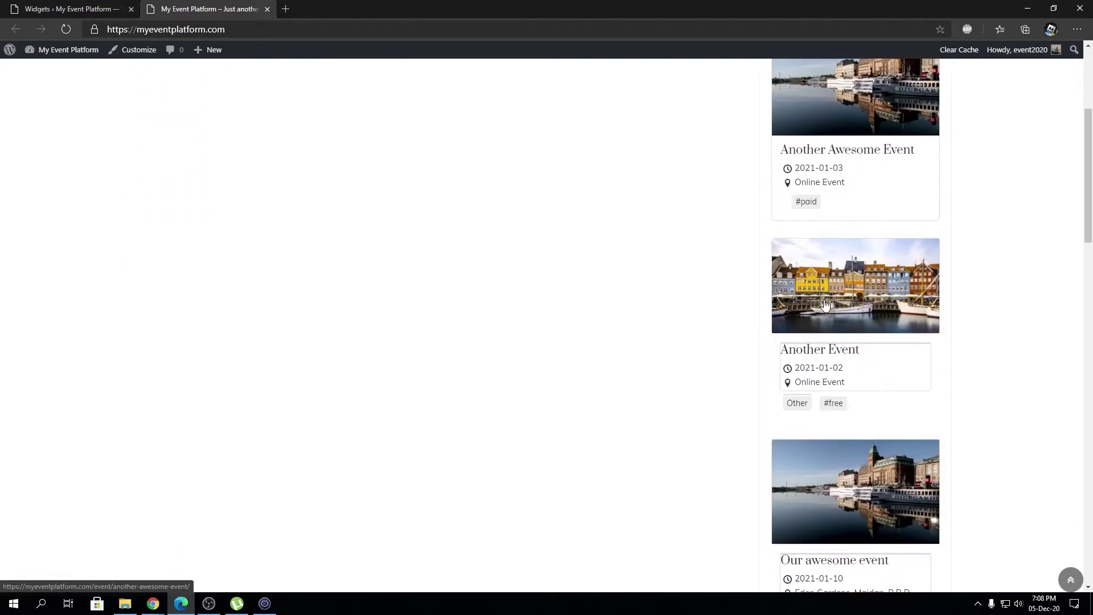
pyautogui.scroll(-8, 846, 345)
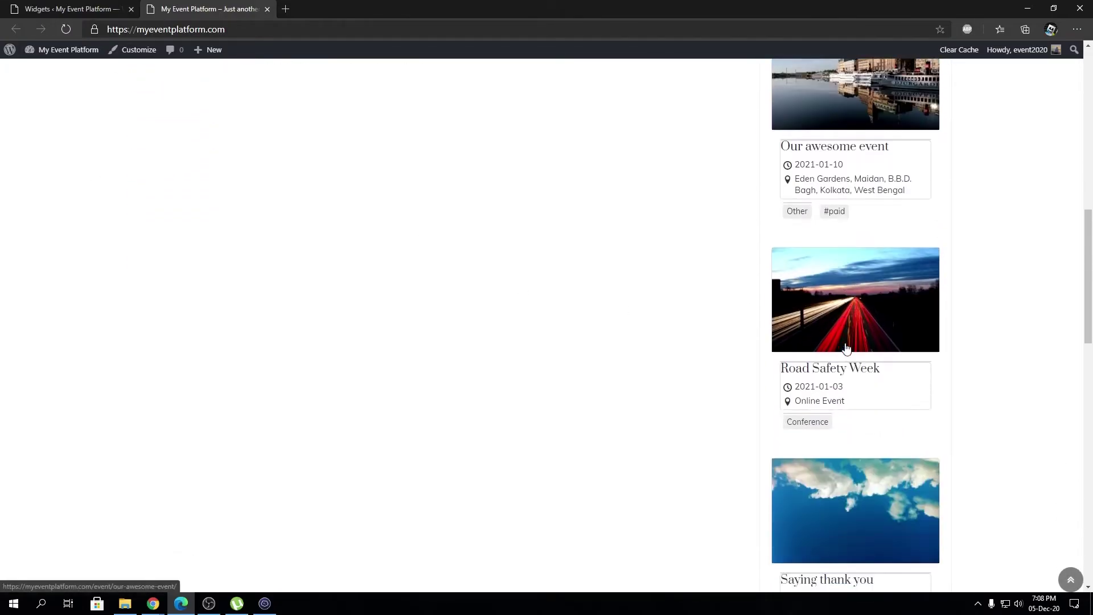
pyautogui.scroll(-2, 830, 302)
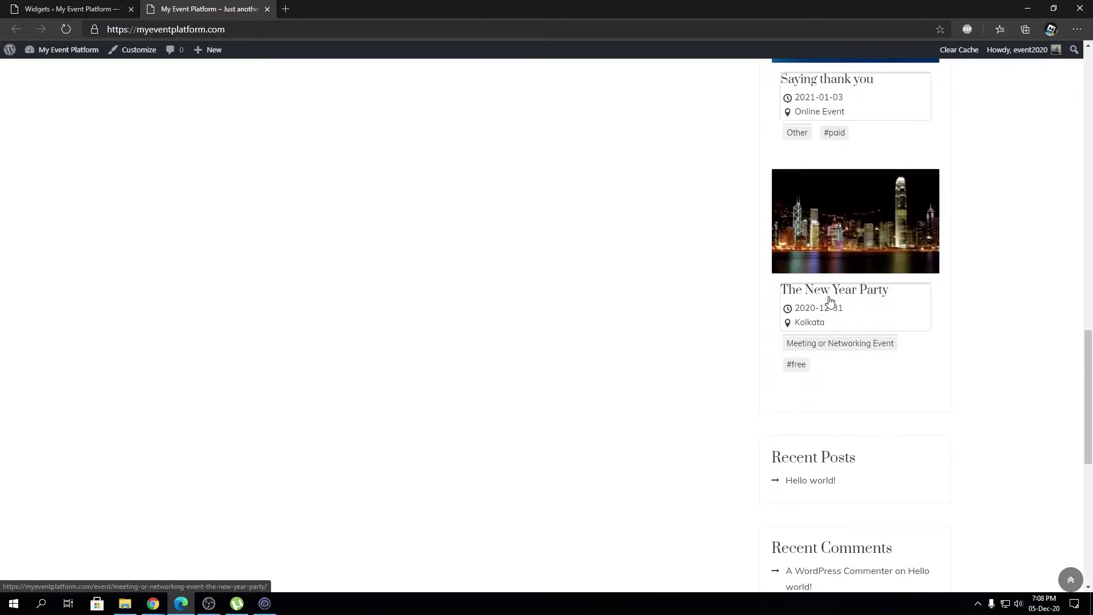
pyautogui.scroll(18, 830, 301)
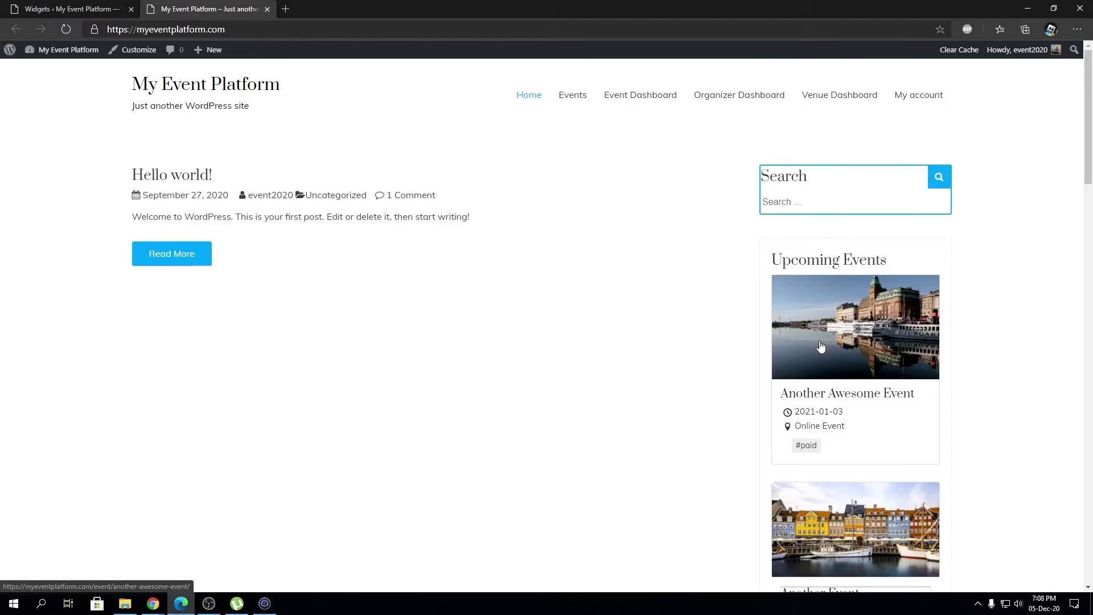
pyautogui.scroll(-13, 820, 345)
pyautogui.scroll(-5, 819, 317)
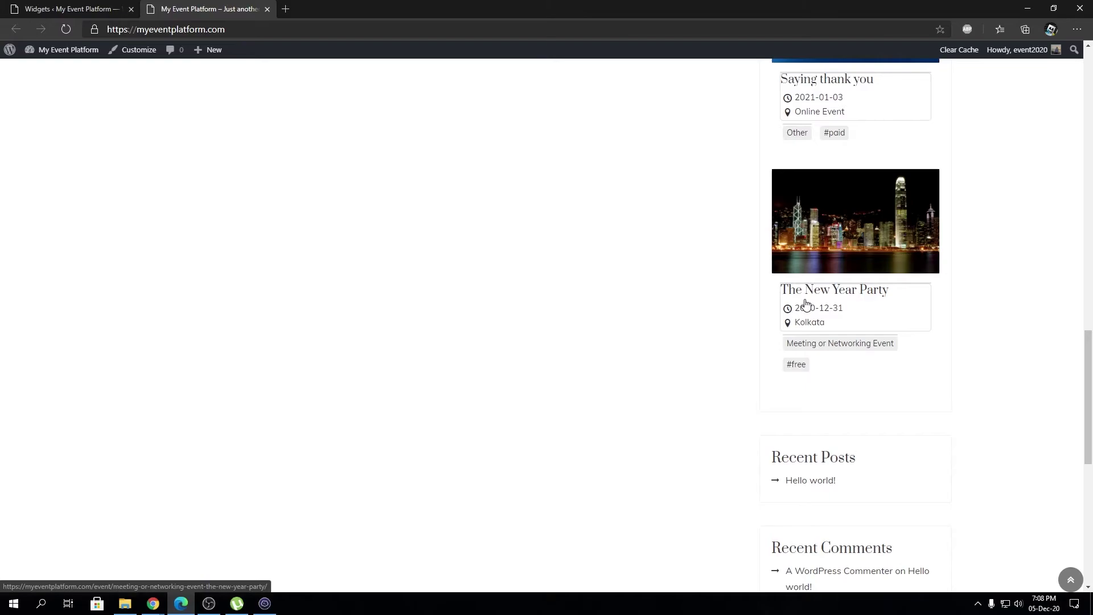
pyautogui.scroll(15, 806, 293)
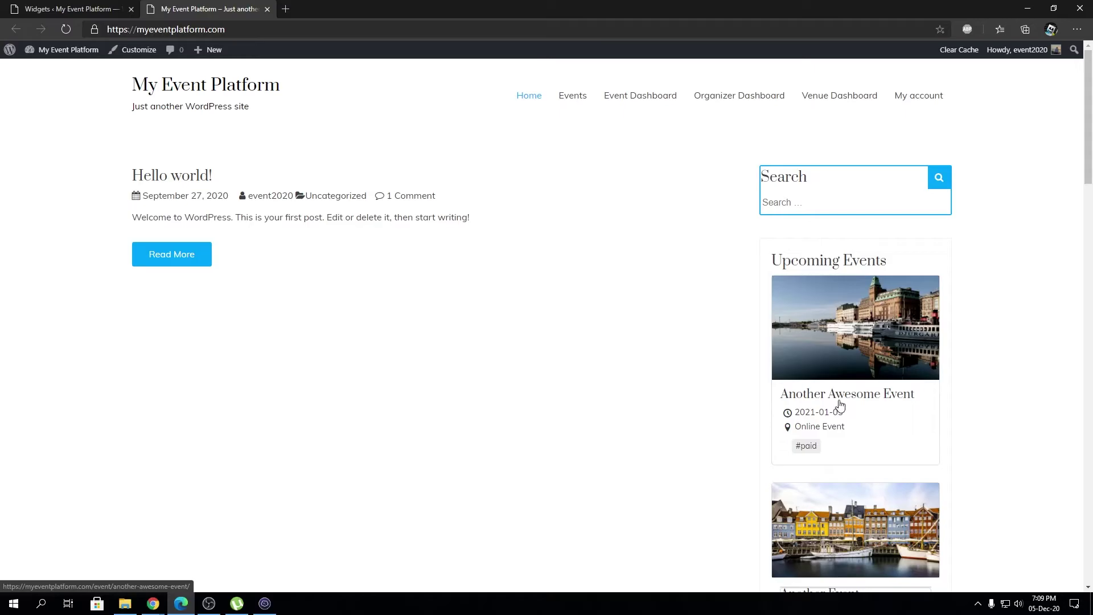
pyautogui.scroll(-4, 840, 404)
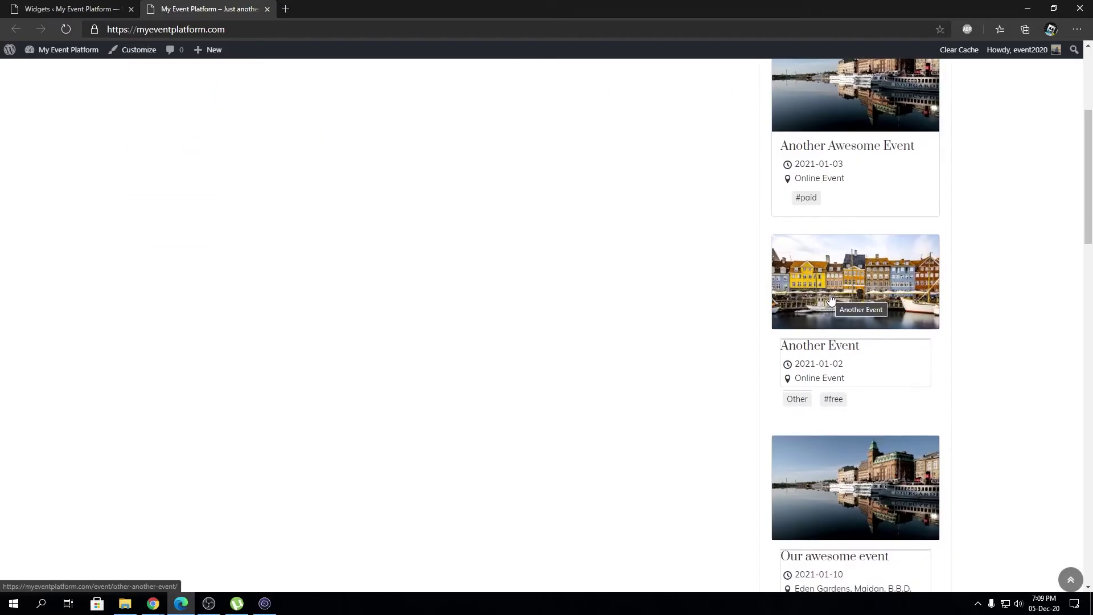
pyautogui.scroll(4, 830, 297)
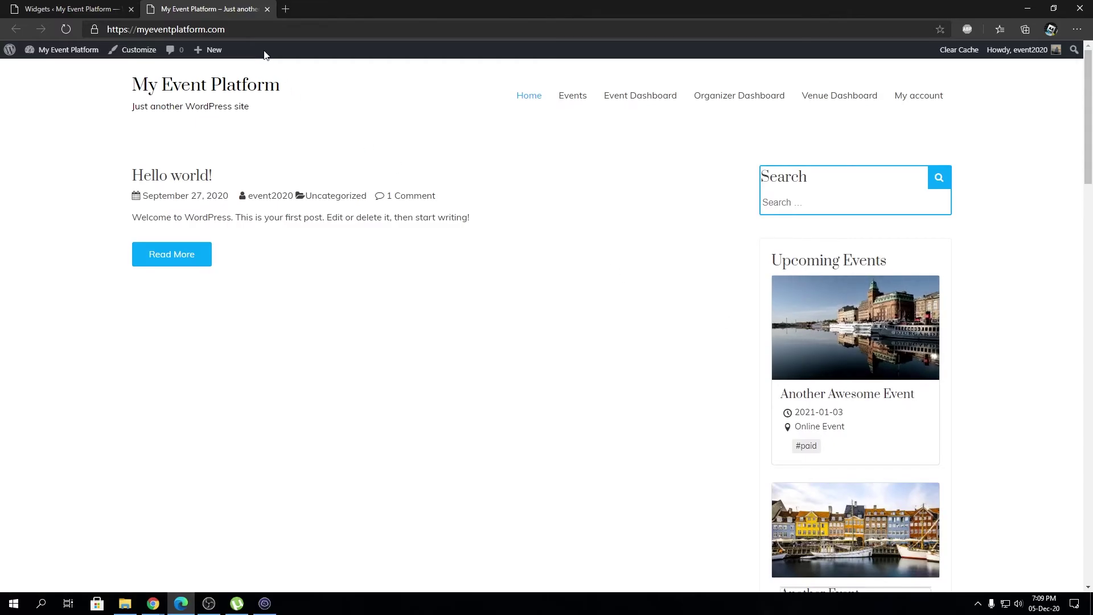
# Change the Upcoming Events widget's number of listings from 10 to 3 and save.
pyautogui.click(124, 7)
pyautogui.doubleClick(573, 293)
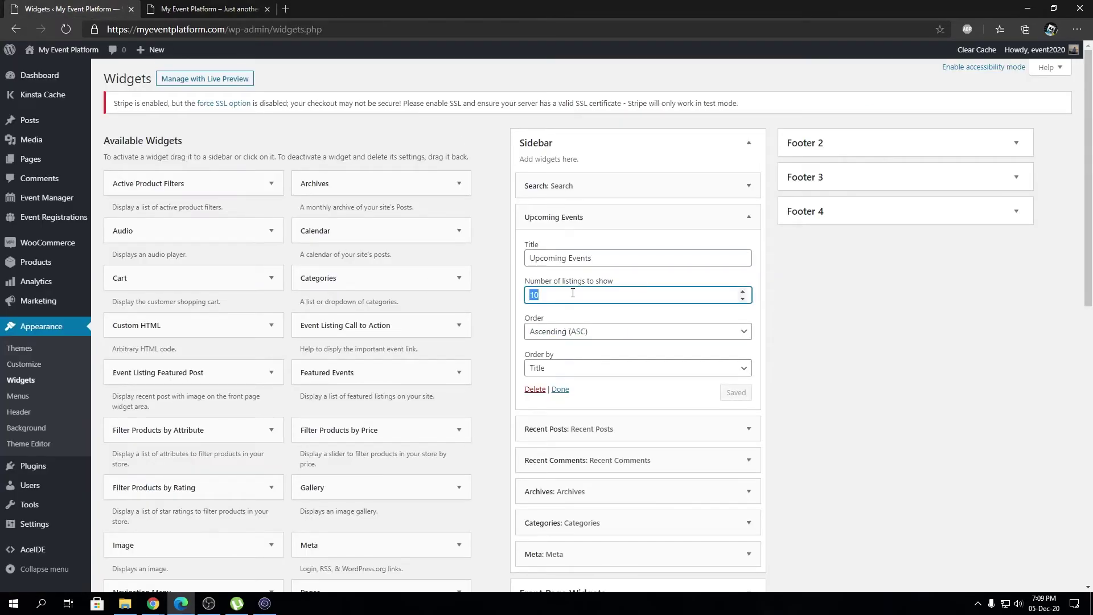
pyautogui.write('3')
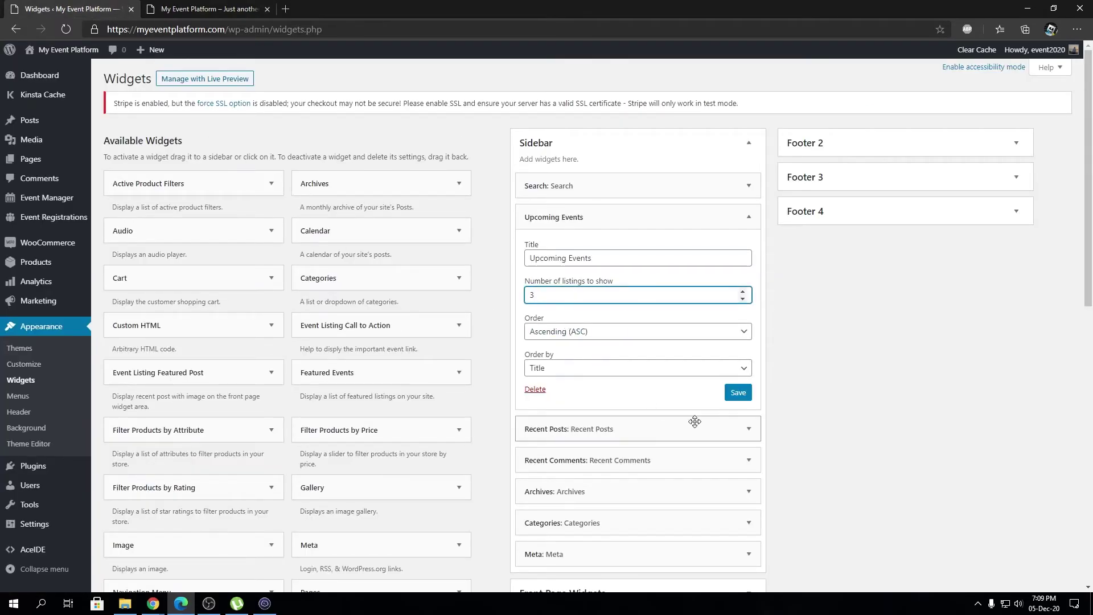
pyautogui.click(736, 393)
# Review the updated sidebar listings on the site's front page.
pyautogui.click(196, 7)
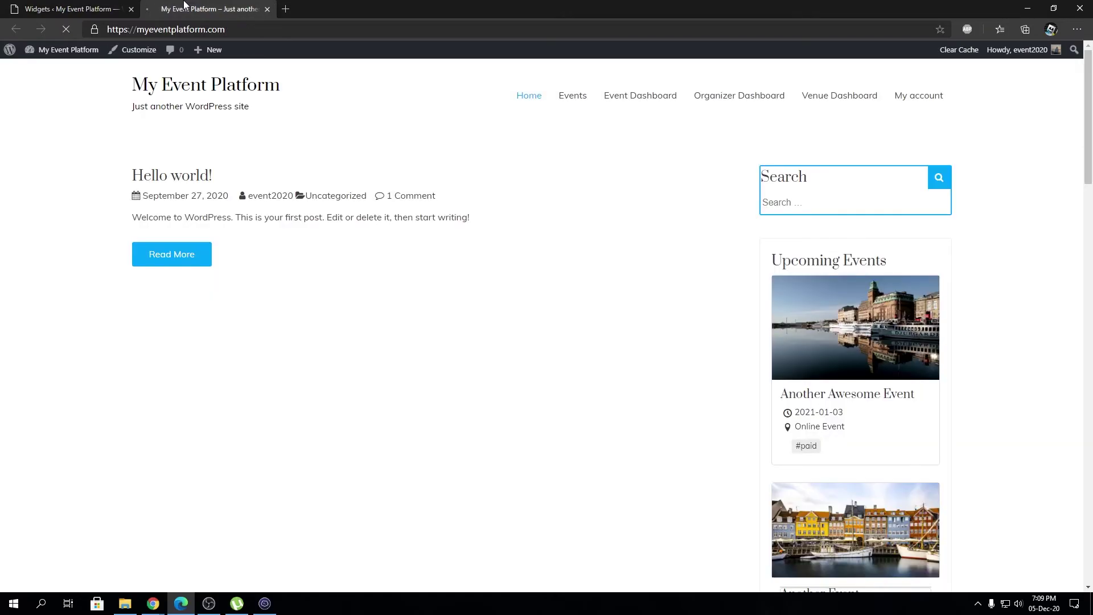
pyautogui.scroll(-7, 877, 379)
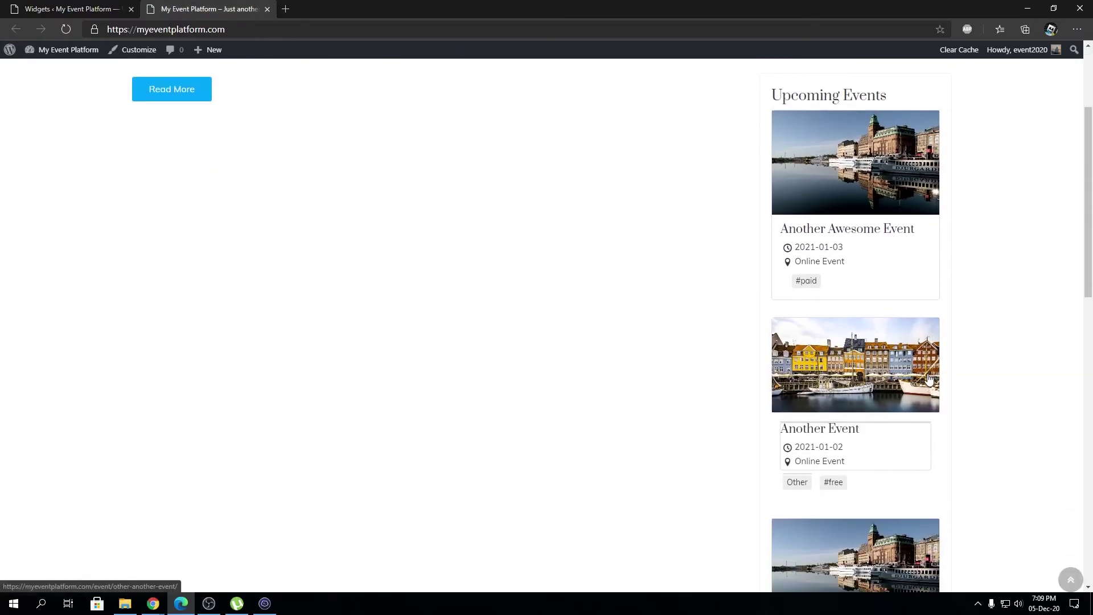
pyautogui.scroll(7, 927, 378)
pyautogui.scroll(-4, 927, 378)
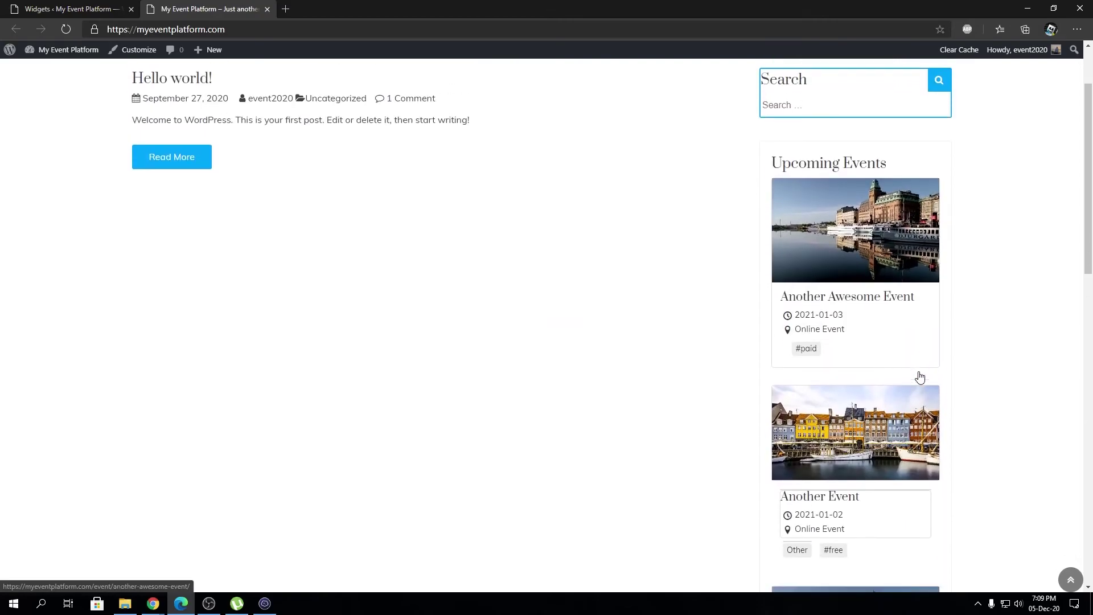
pyautogui.hotkey('ctrl', 'Tab')
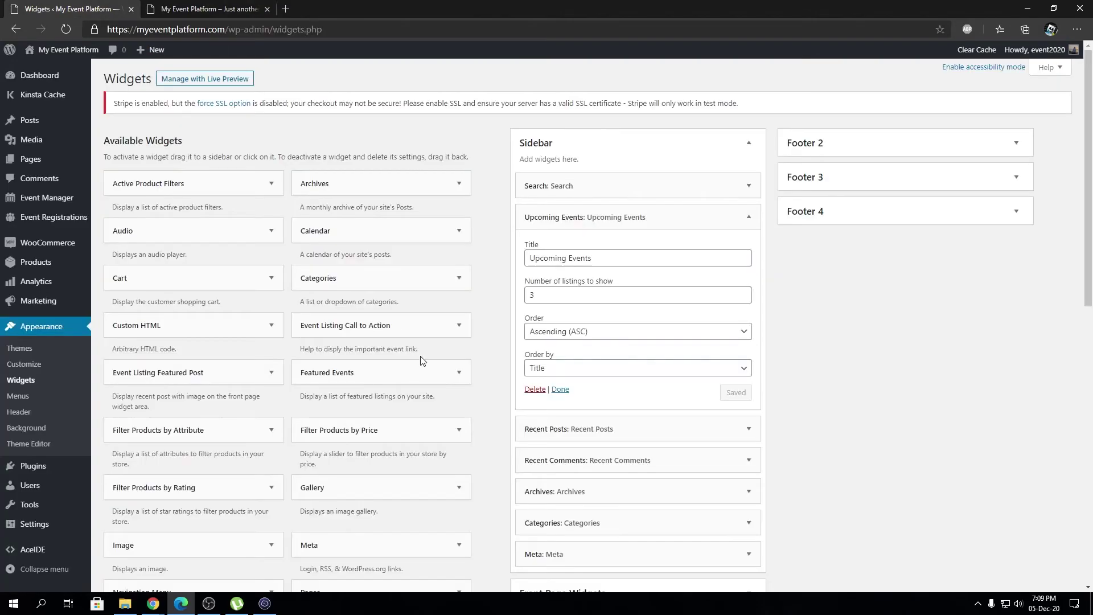
# Set the Upcoming Events widget's Order by to Random and save it.
pyautogui.click(556, 374)
pyautogui.click(560, 453)
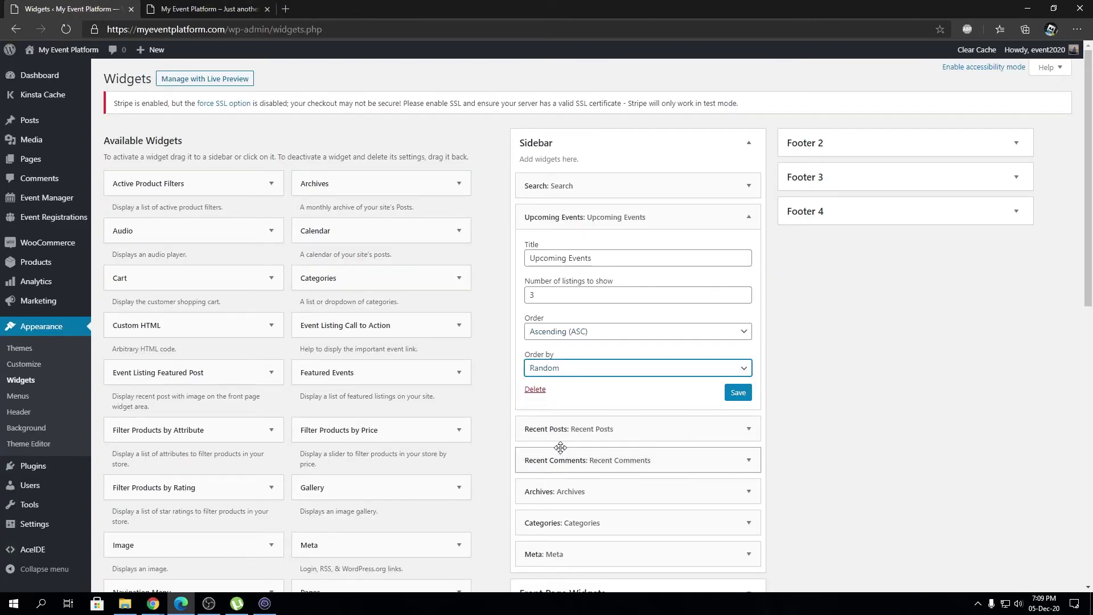
pyautogui.click(731, 399)
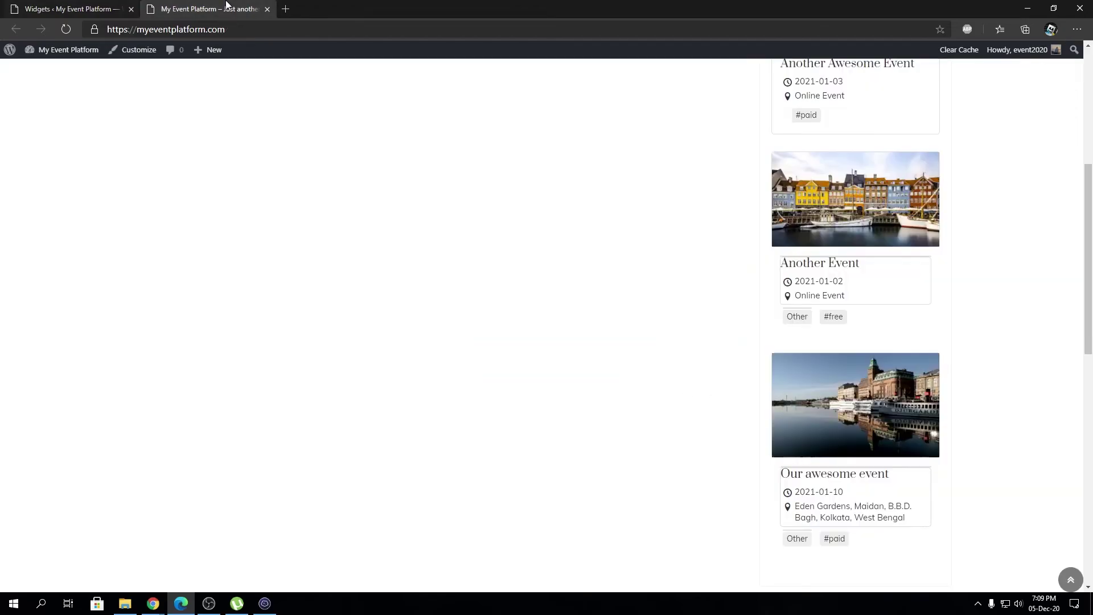
# Reload the live home page and check the newly ordered event listings.
pyautogui.click(226, 7)
pyautogui.press('F5')
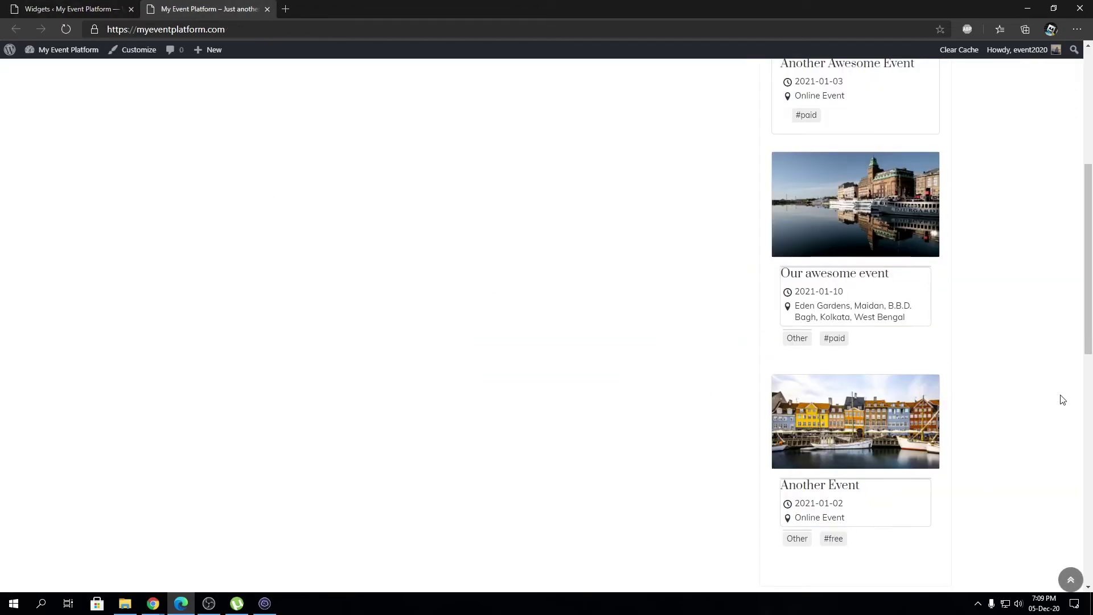
pyautogui.scroll(4, 782, 308)
pyautogui.scroll(-2, 854, 484)
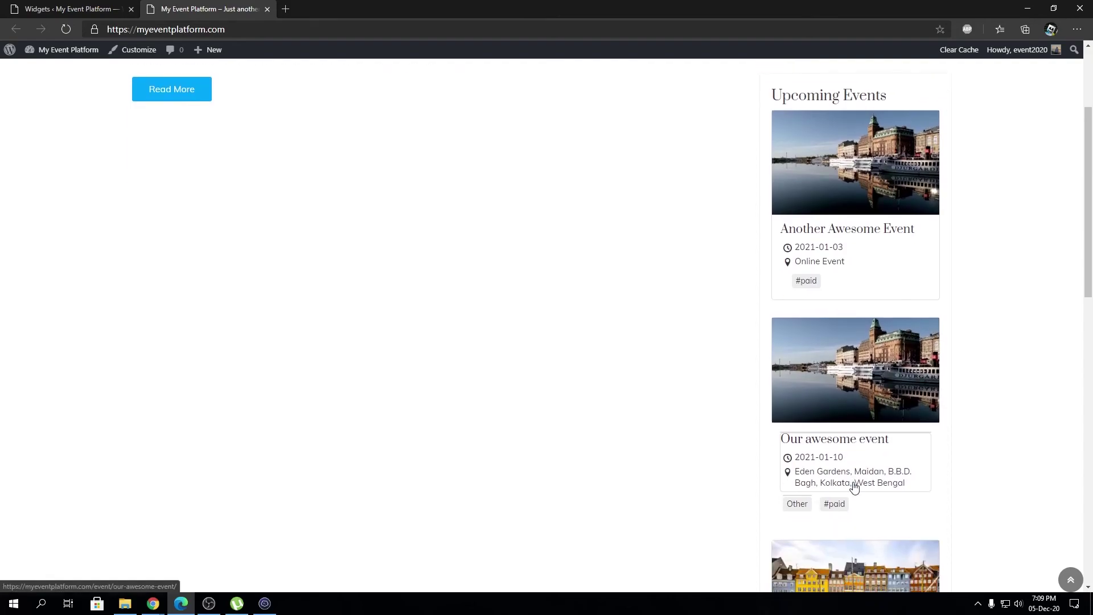